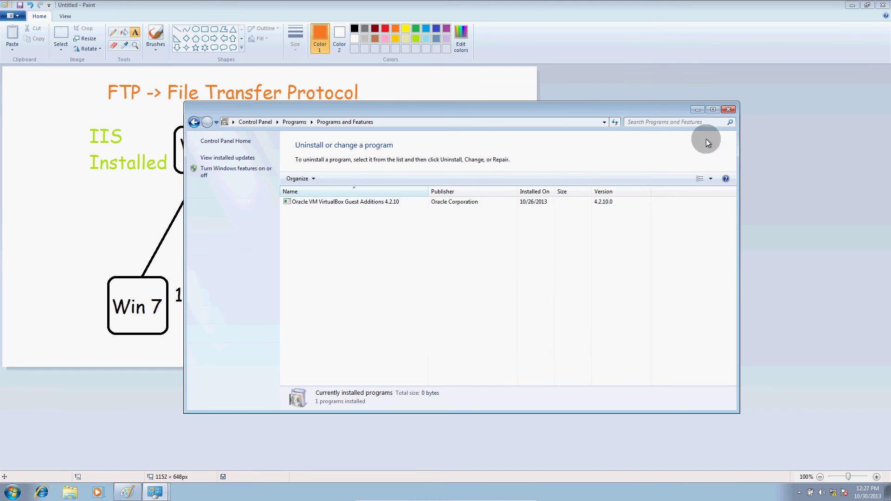
Close the Programs and Features window.
click(728, 111)
Launch Internet Information Services (IIS) Manager from a Start menu search for 'ii'.
click(7, 495)
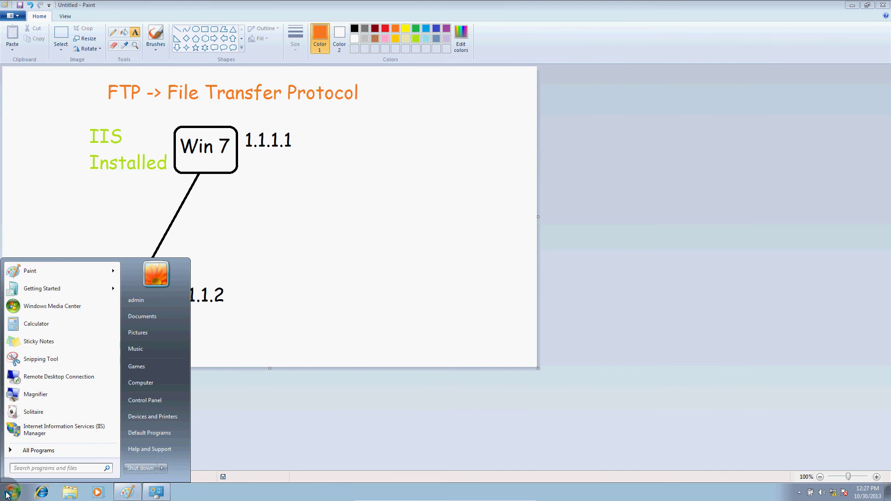
text(iis)
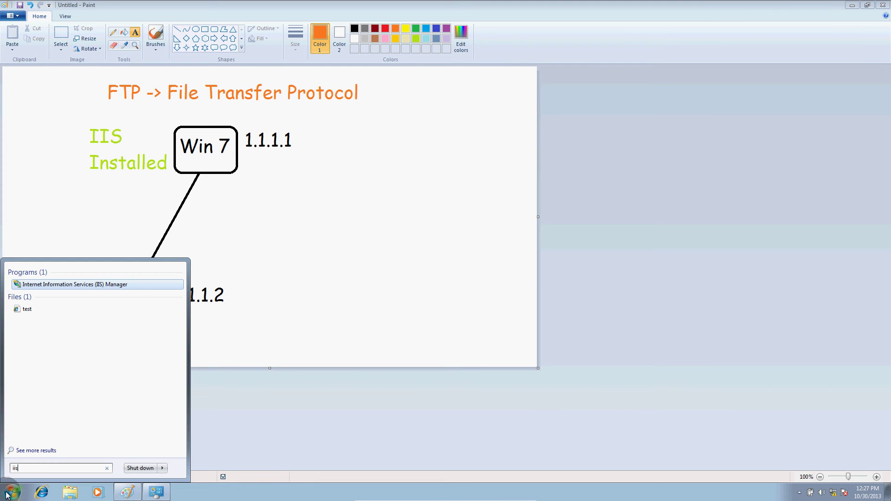
click(7, 495)
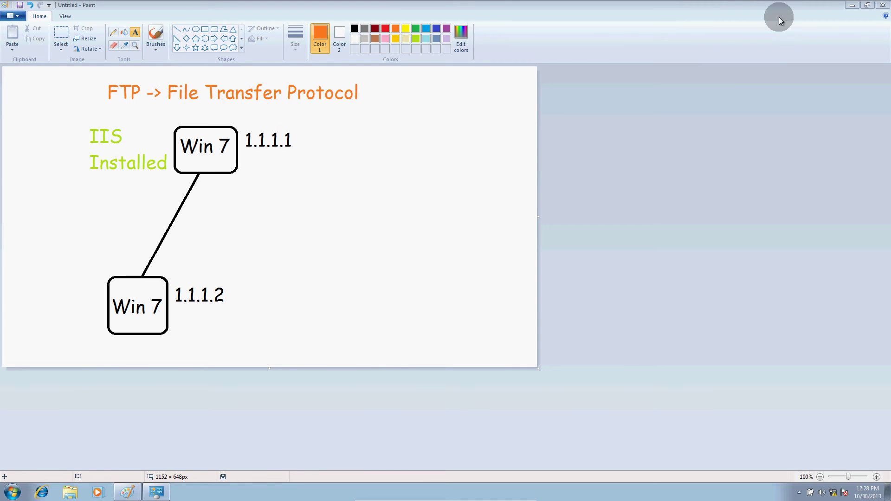
Minimize Paint and refresh the desktop several times.
click(853, 5)
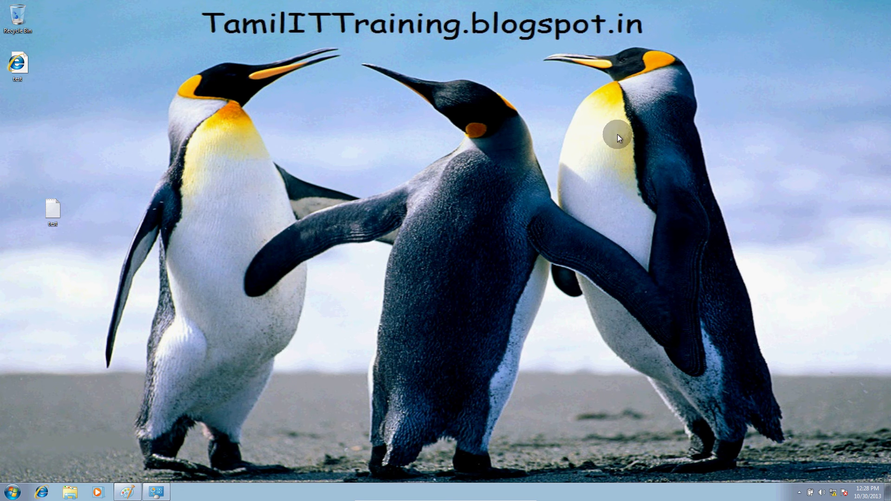
right_click(559, 161)
click(582, 189)
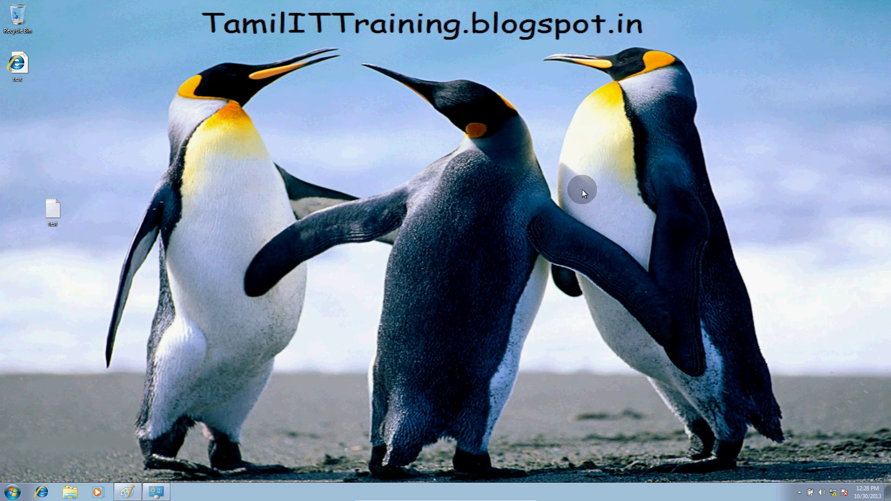
right_click(494, 152)
click(505, 181)
right_click(505, 181)
click(525, 207)
right_click(525, 211)
click(541, 232)
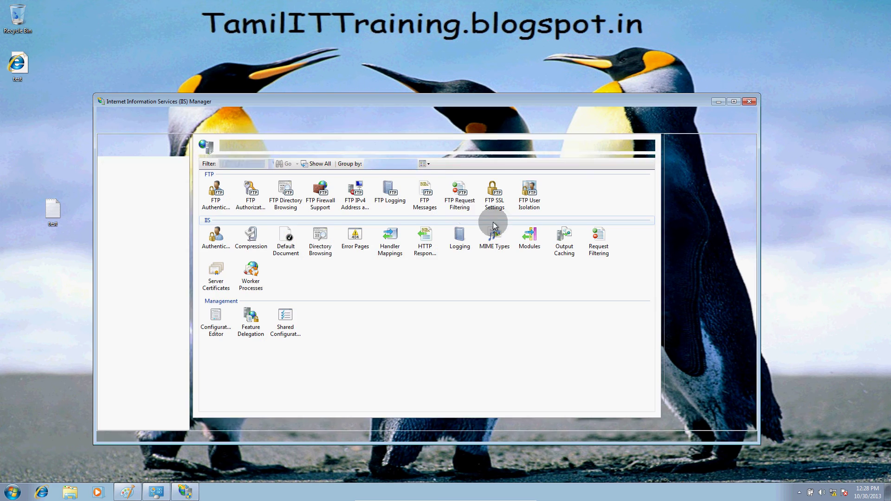
Maximize IIS Manager and start a new FTP site on VWIN7-1 named Test.
double_click(402, 101)
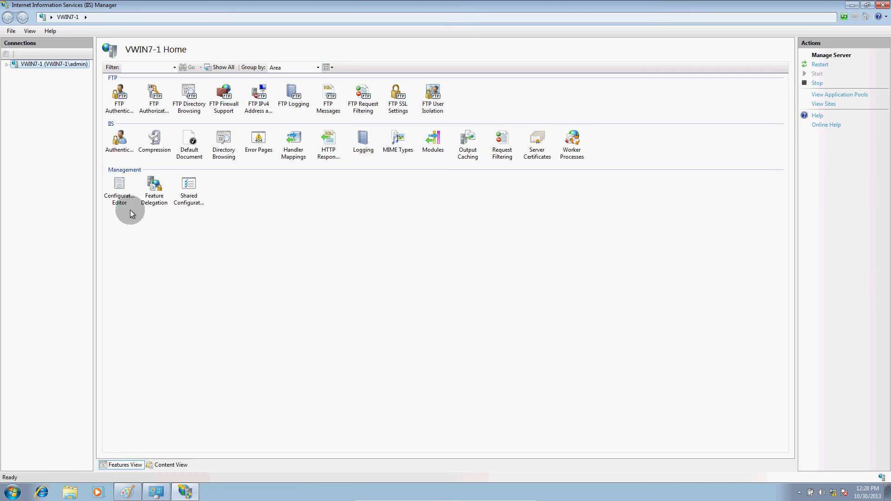
right_click(41, 64)
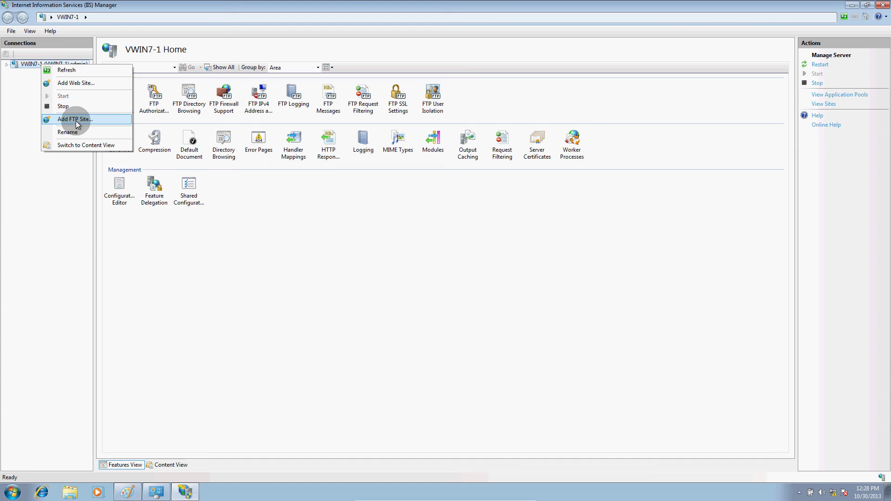
click(76, 121)
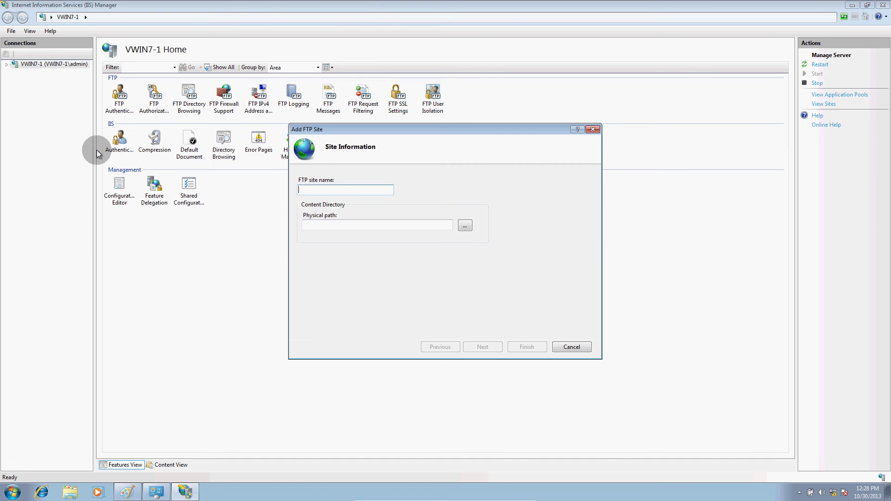
click(326, 188)
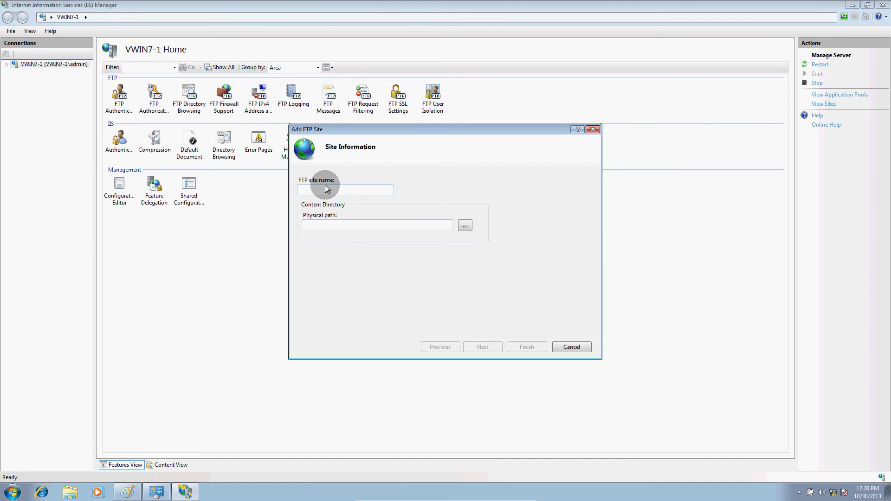
text(Test)
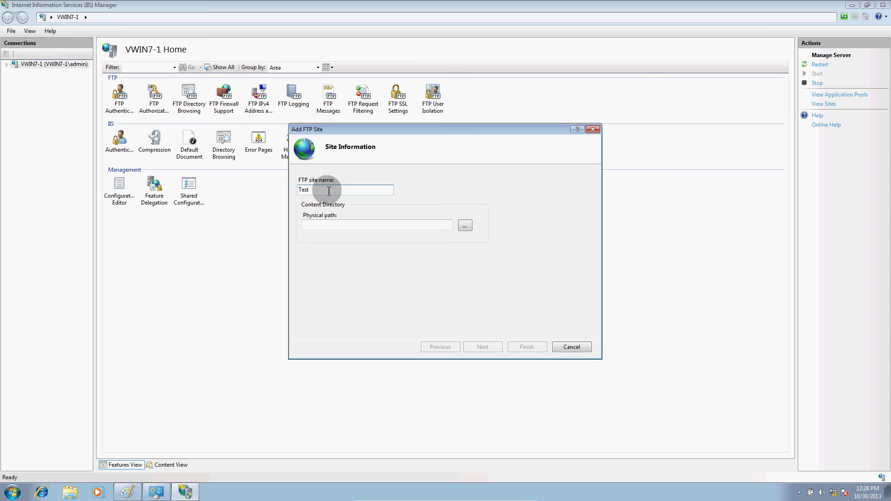
Set the Test site's physical path to C:\FTP.
click(465, 226)
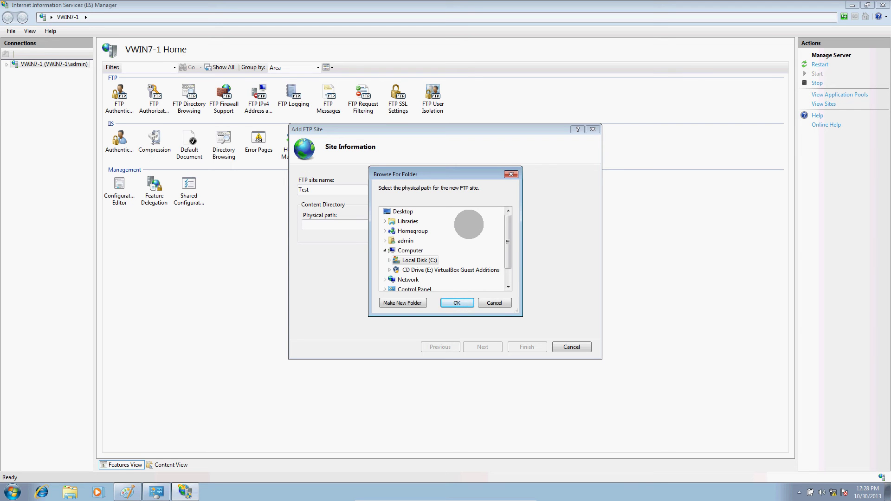
click(389, 261)
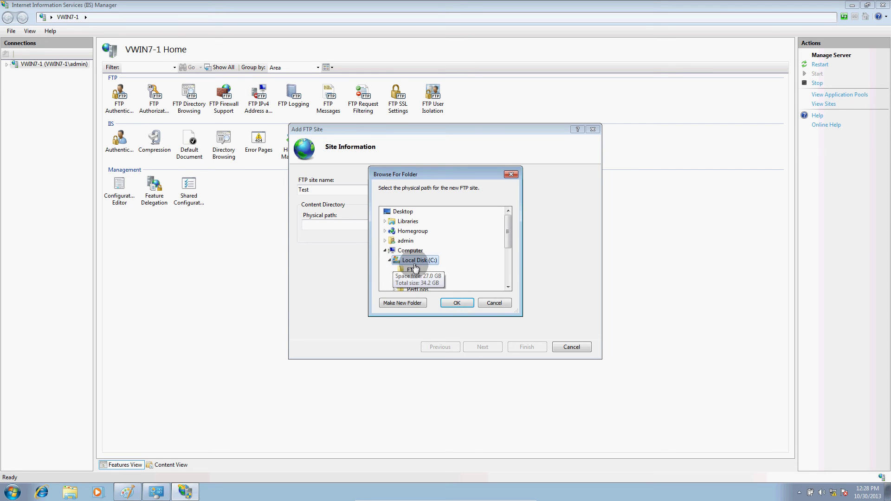
scroll(454, 249, down, 1)
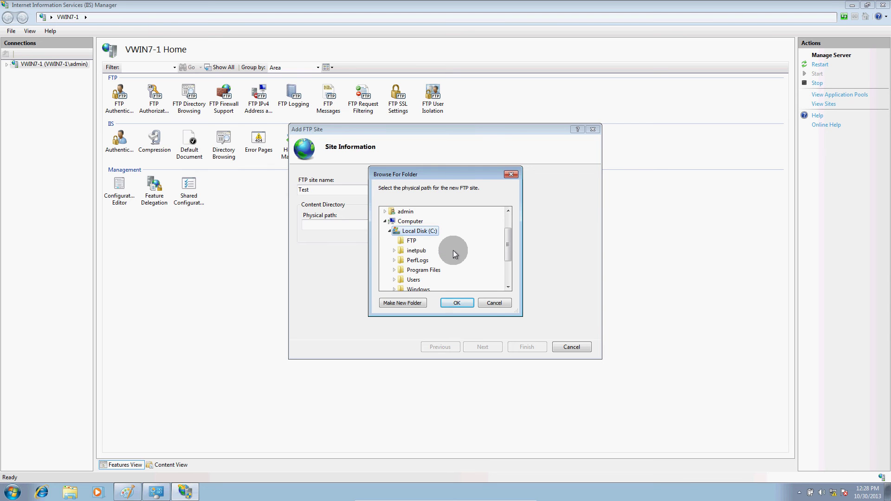
click(417, 248)
click(409, 242)
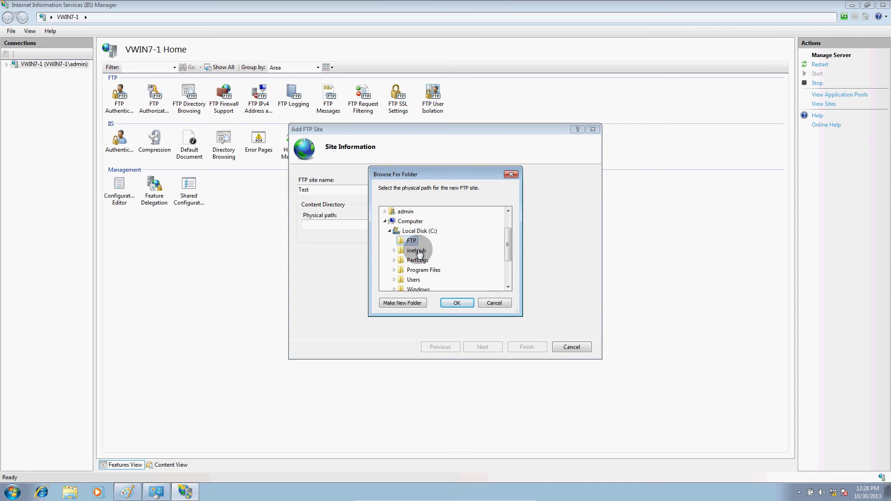
click(447, 301)
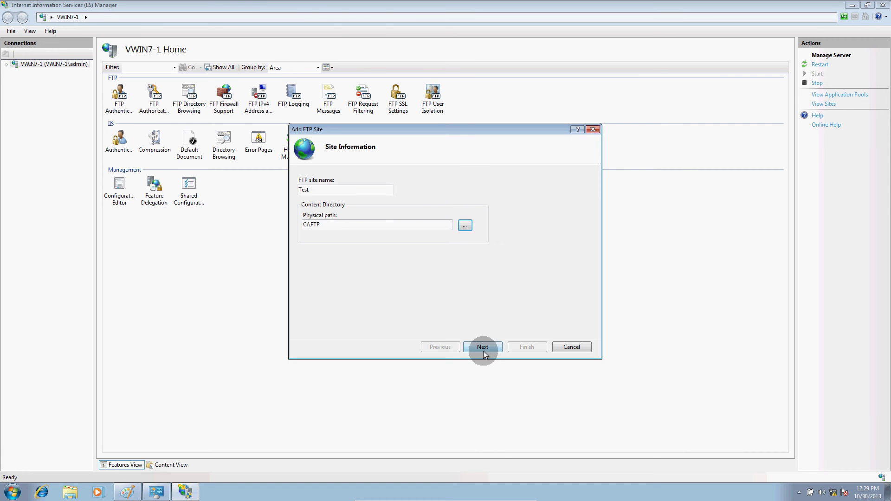
Bind the Test site to IP 1.1.1.1 on port 21 with No SSL.
click(483, 348)
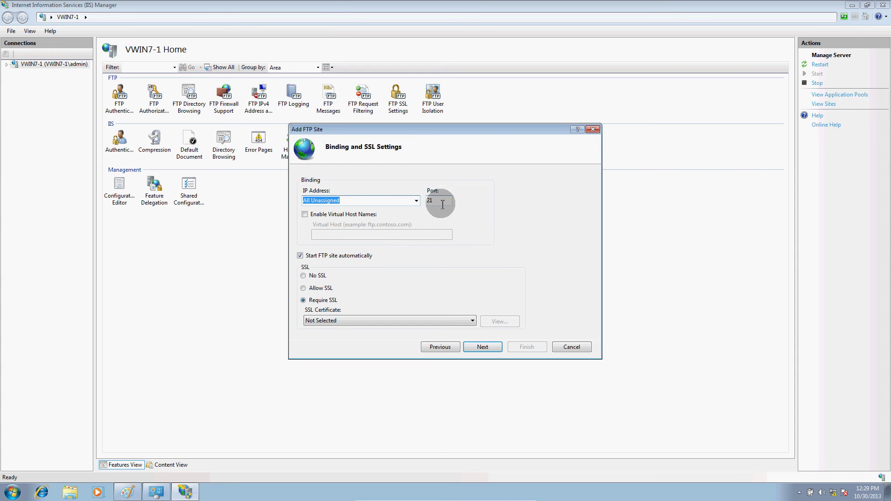
click(415, 203)
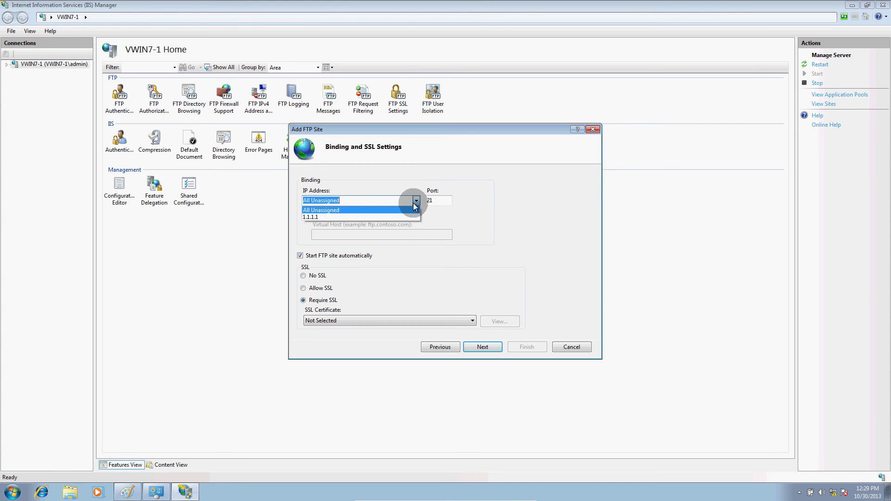
click(383, 216)
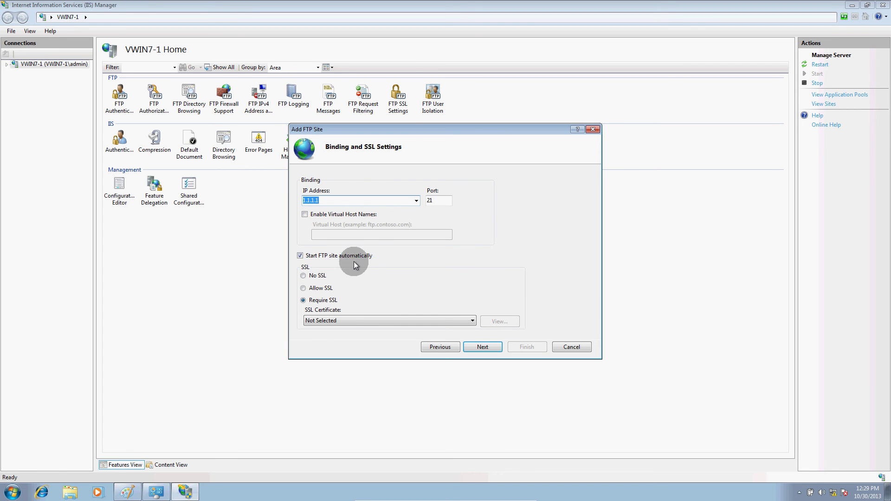
click(305, 277)
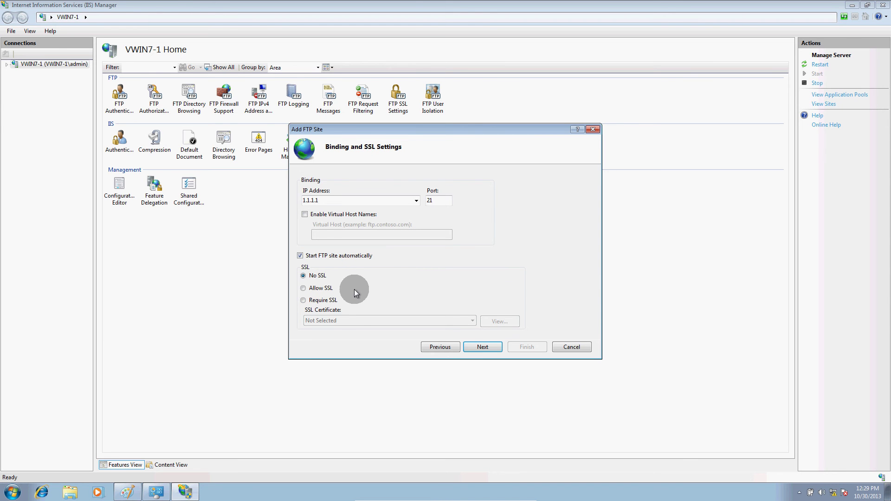
click(493, 347)
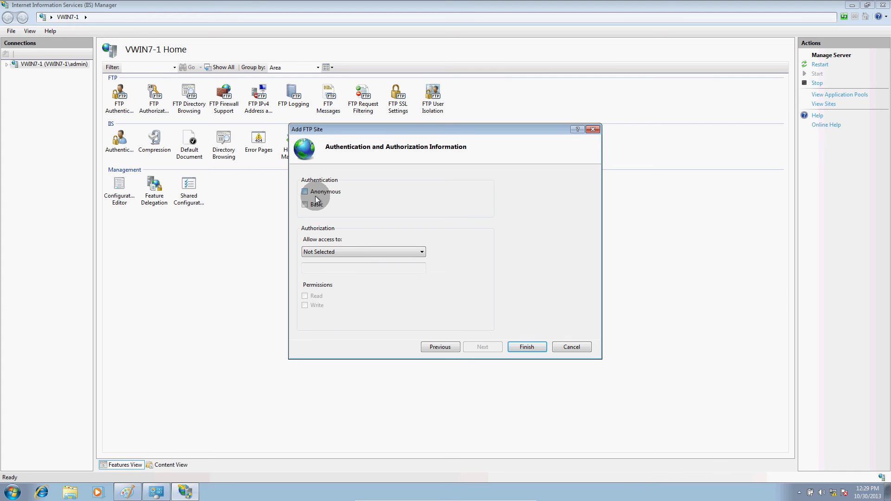
Finish the wizard with Anonymous authentication, All users access and Read permission.
click(317, 192)
click(360, 252)
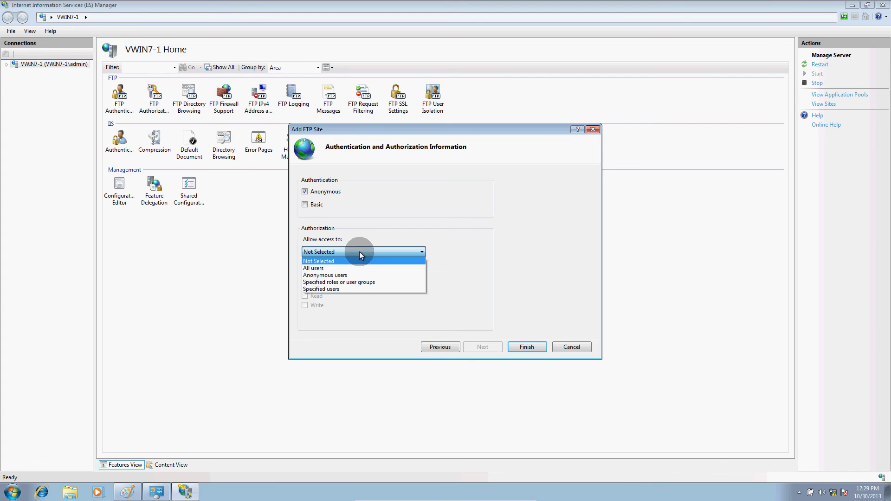
click(360, 268)
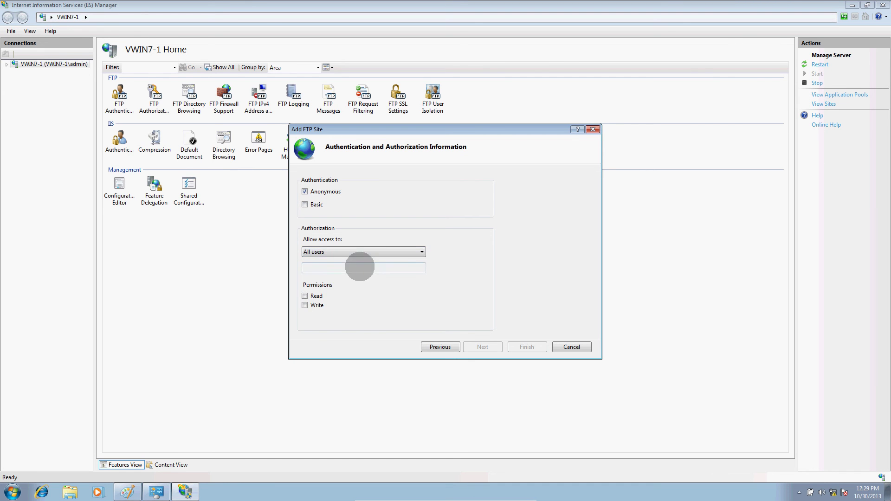
click(315, 296)
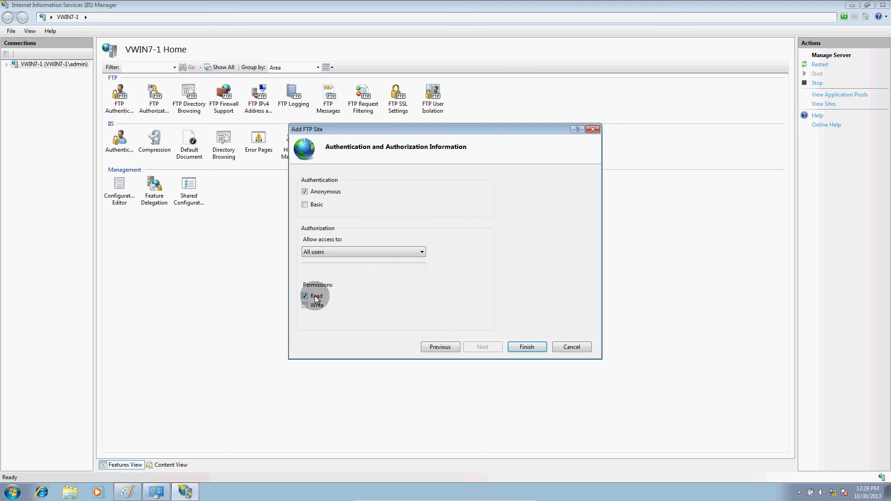
click(519, 347)
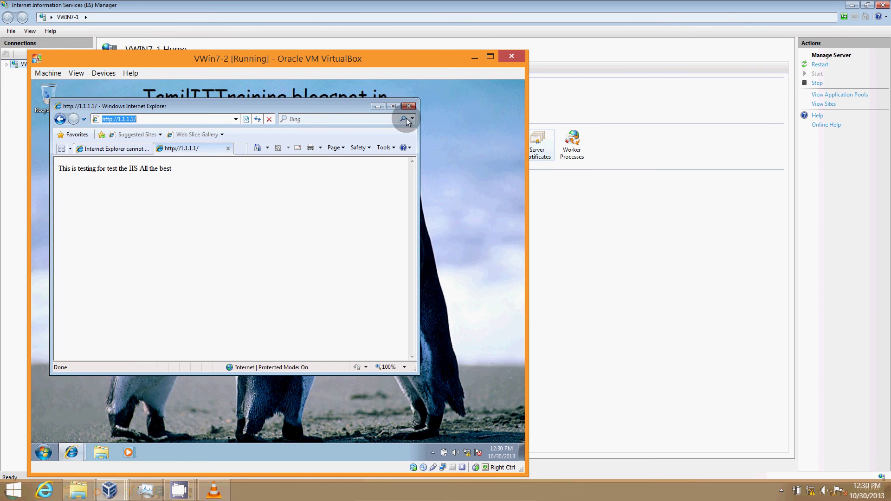
Close all Internet Explorer tabs on the VM and refresh its desktop.
click(408, 105)
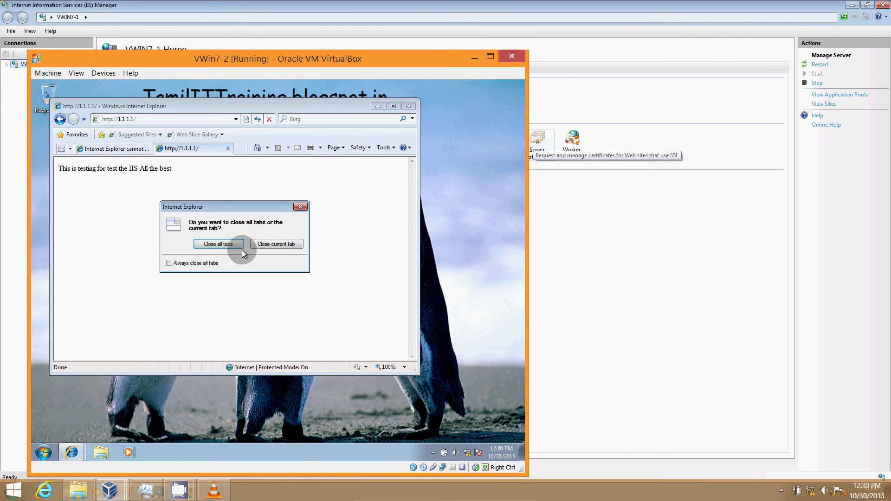
click(219, 245)
right_click(217, 231)
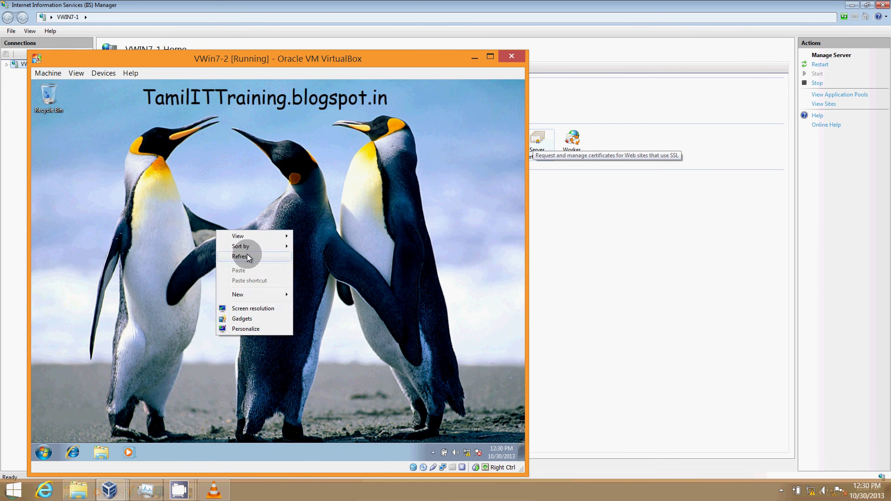
click(247, 257)
Relaunch Internet Explorer and load ftp://1.1.1.1.
click(73, 453)
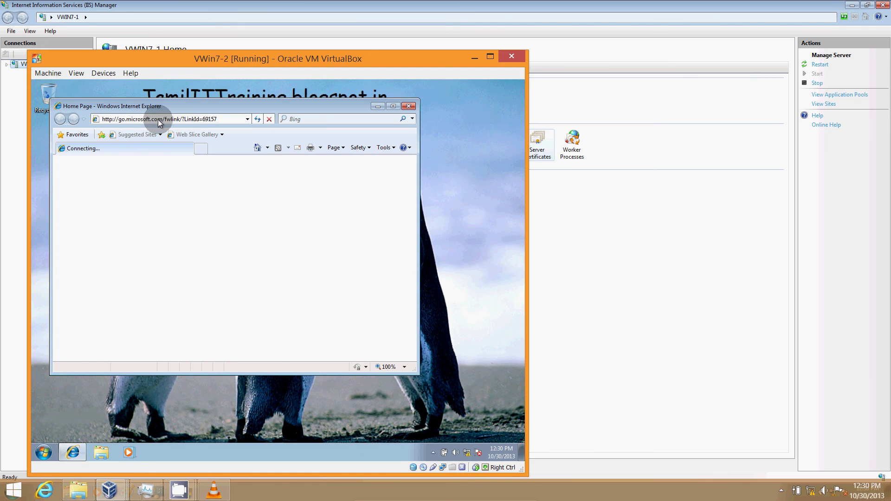
click(158, 120)
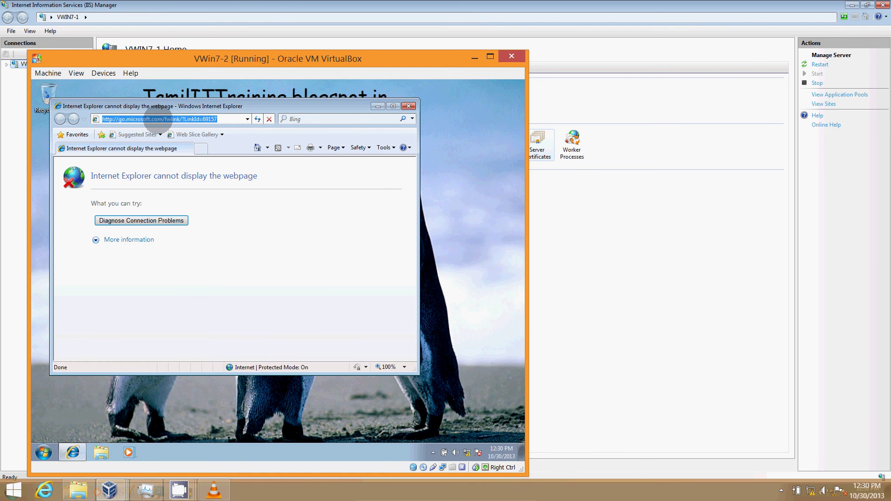
text(ftp://)
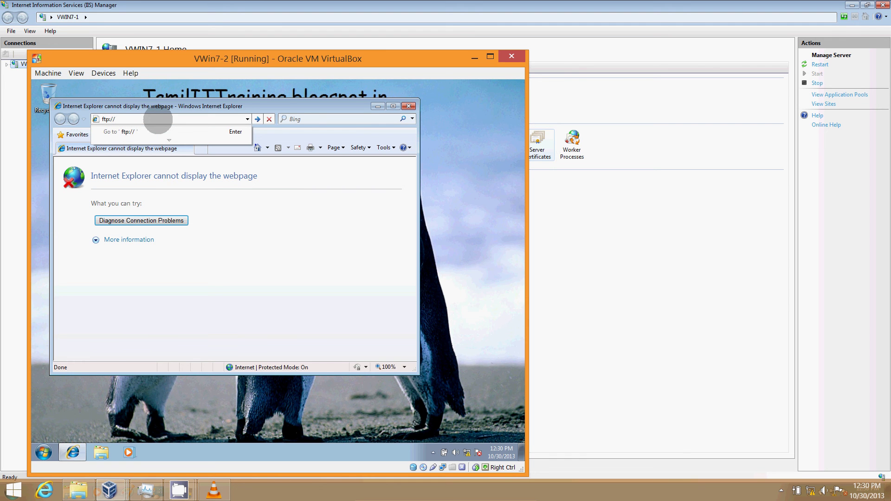
text(1.1.1.1)
key(Return)
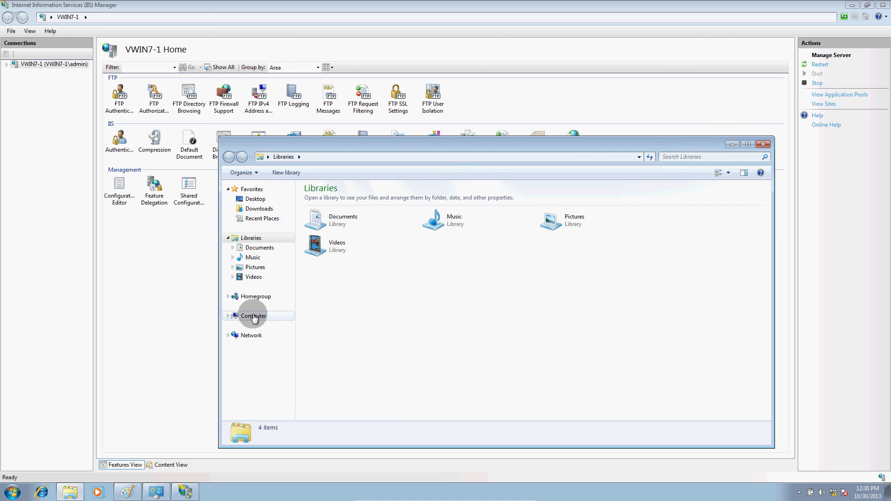
Open C:\FTP in Windows Explorer to compare its files with the VM's FTP listing.
click(253, 317)
double_click(320, 205)
double_click(318, 199)
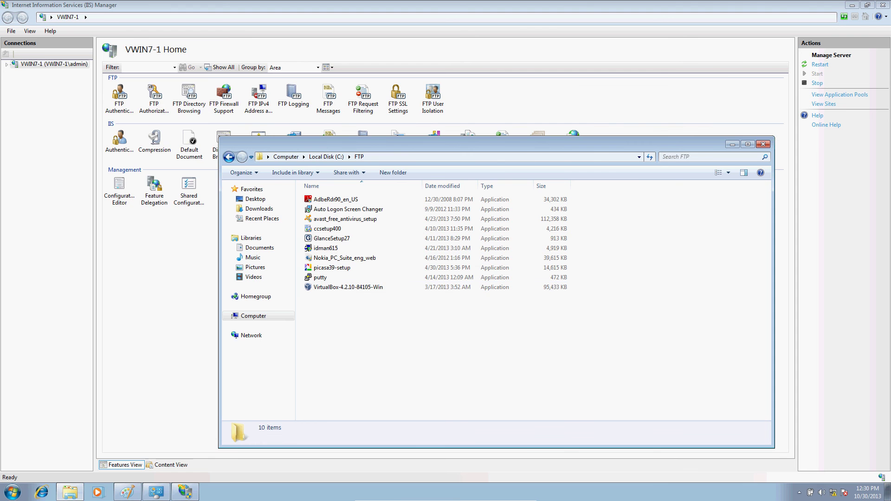
key(alt+Tab)
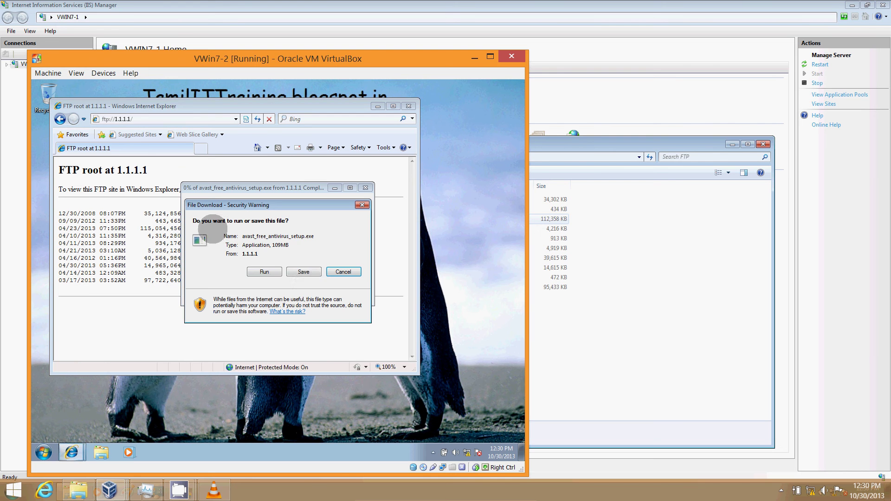
Save avast_free_antivirus_setup.exe to the Pictures library, then close the browser.
click(303, 272)
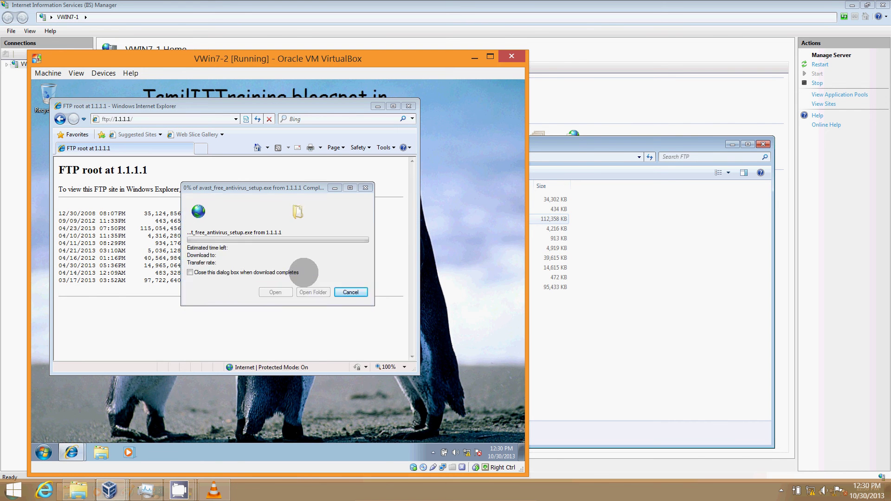
click(233, 324)
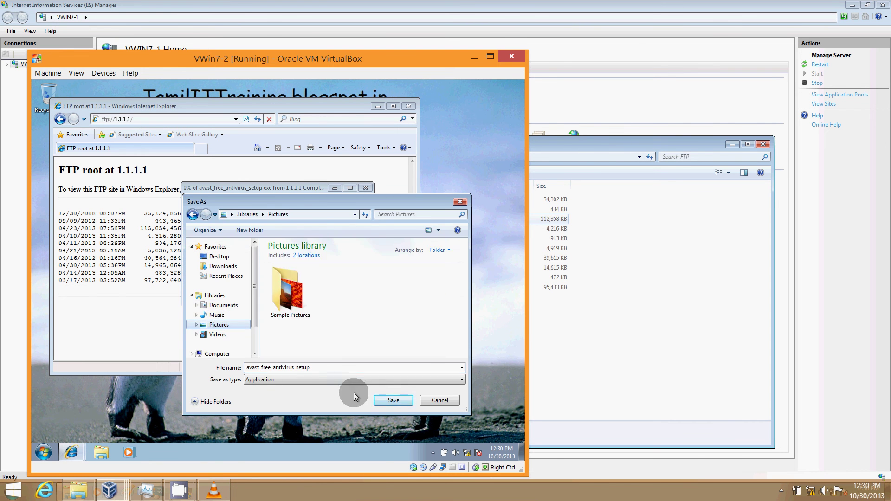
click(390, 400)
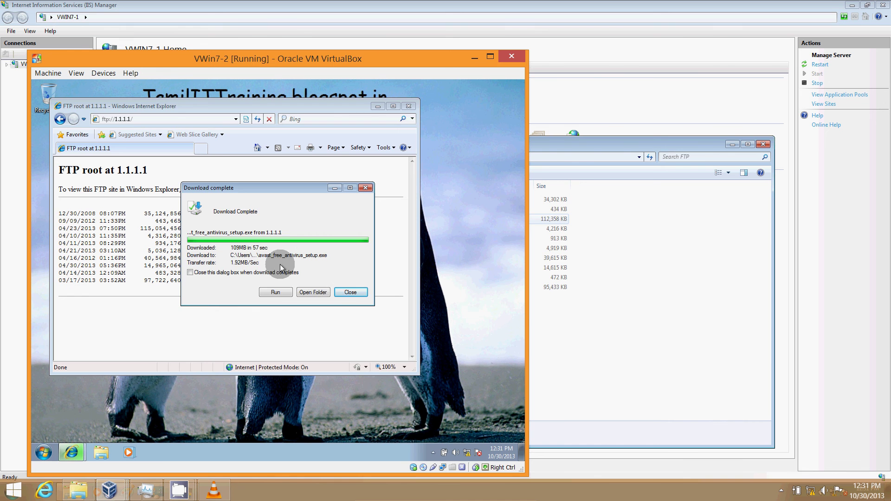
click(351, 293)
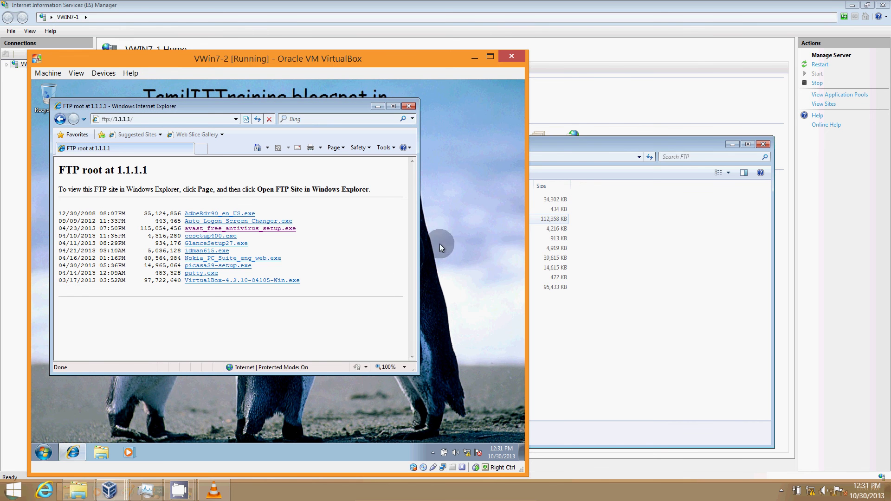
click(408, 107)
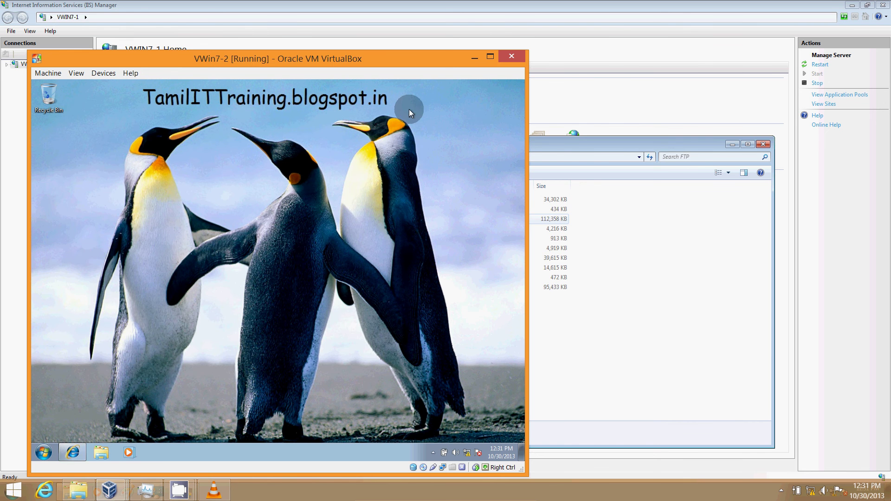
click(661, 91)
Open VWIN7-1's FTP Authentication settings and inspect the Basic and Anonymous modes.
double_click(38, 62)
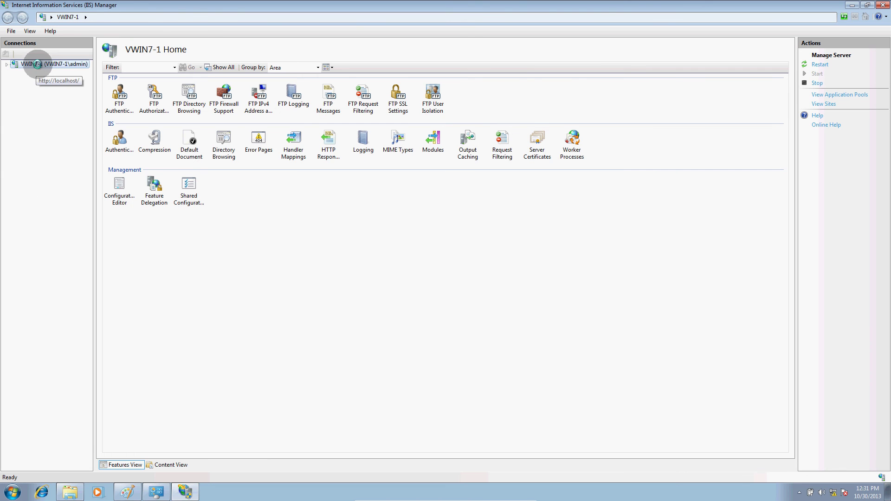
click(117, 100)
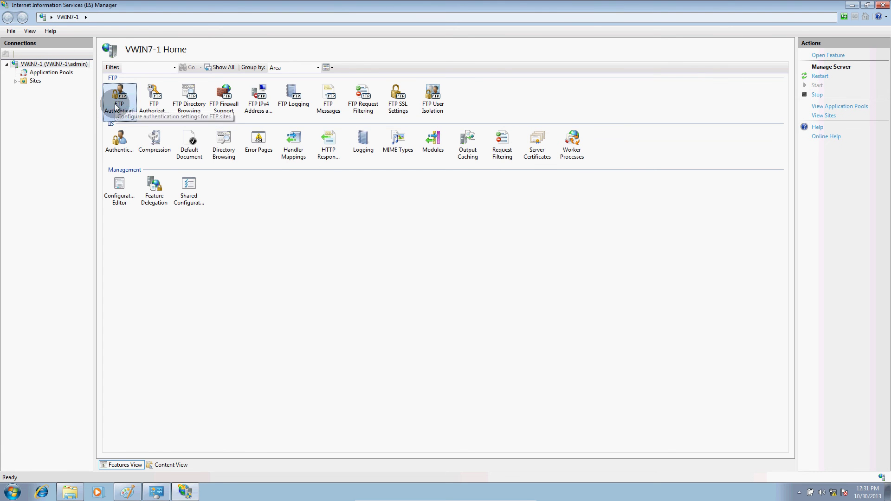
double_click(114, 103)
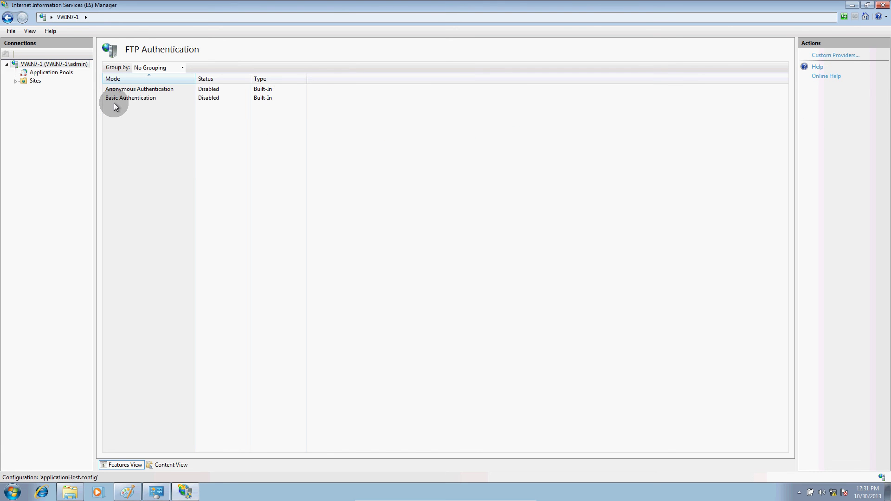
click(29, 65)
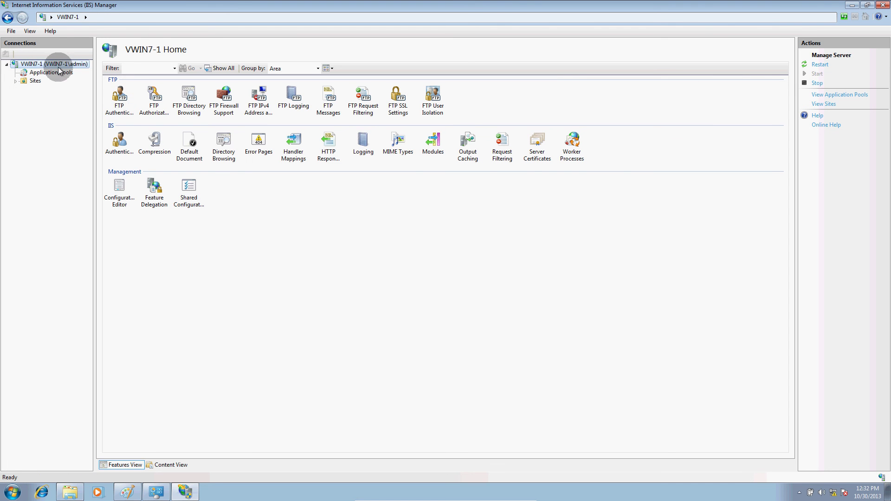
click(120, 97)
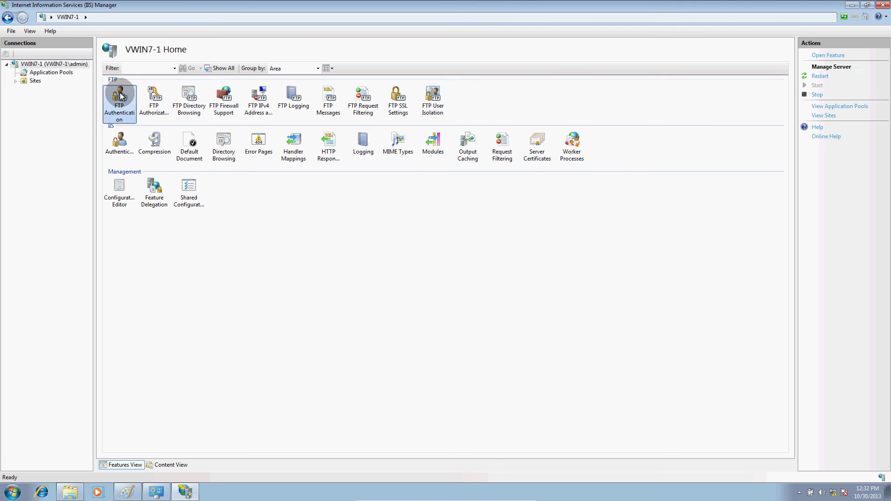
double_click(121, 96)
click(132, 99)
click(134, 91)
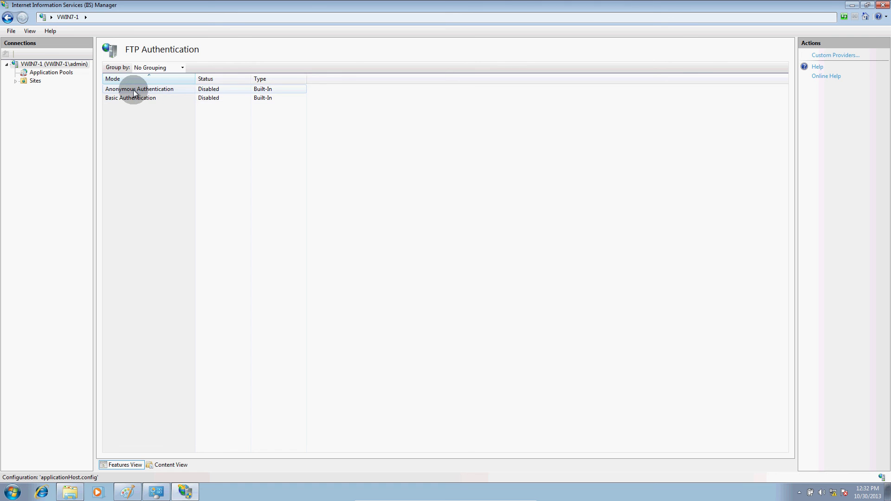
Enable Basic Authentication in FTP Authentication, leaving Anonymous disabled.
click(36, 79)
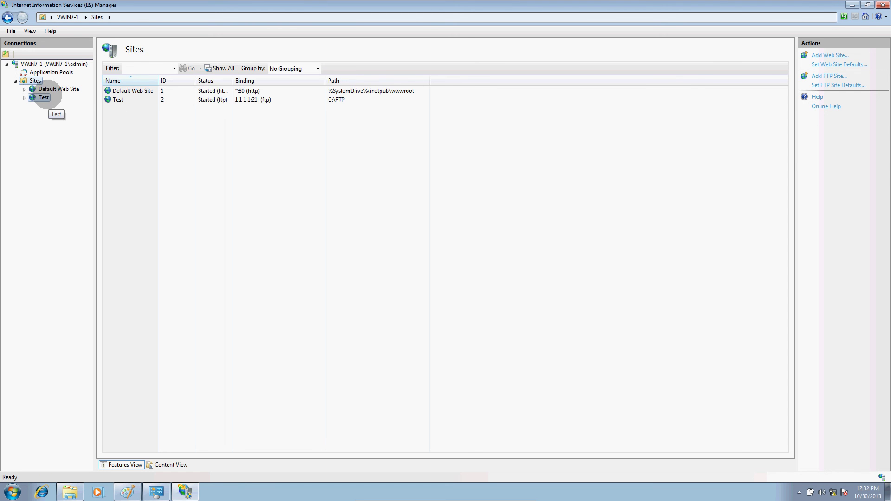
click(43, 97)
click(35, 73)
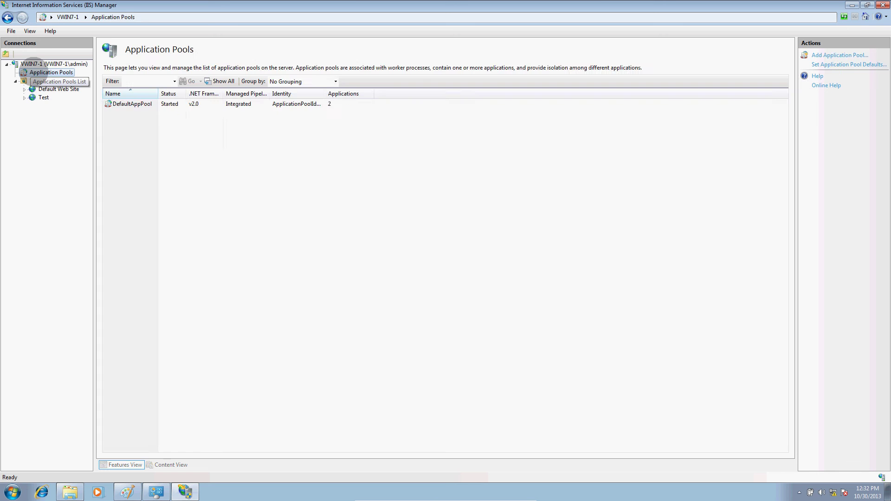
click(52, 64)
click(121, 99)
double_click(121, 98)
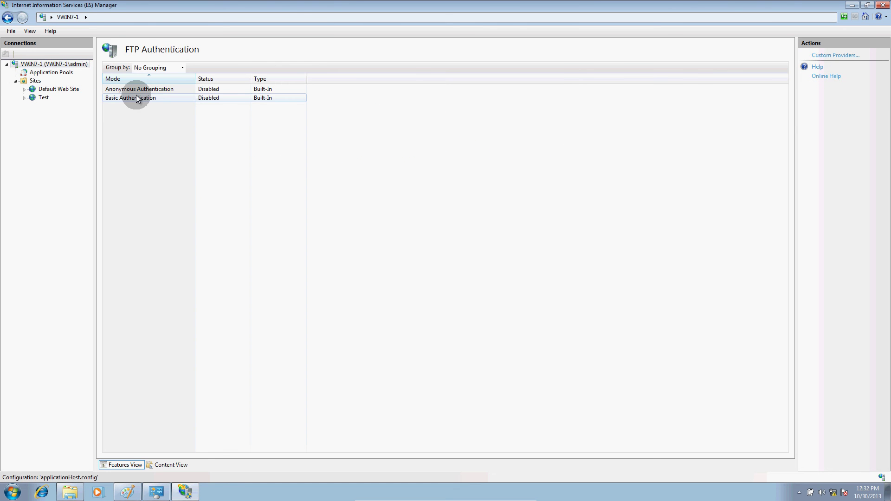
click(136, 95)
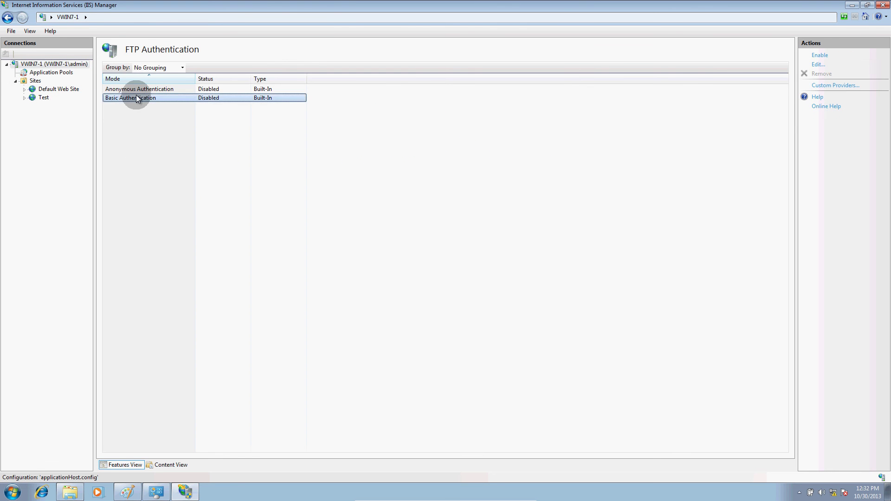
click(819, 55)
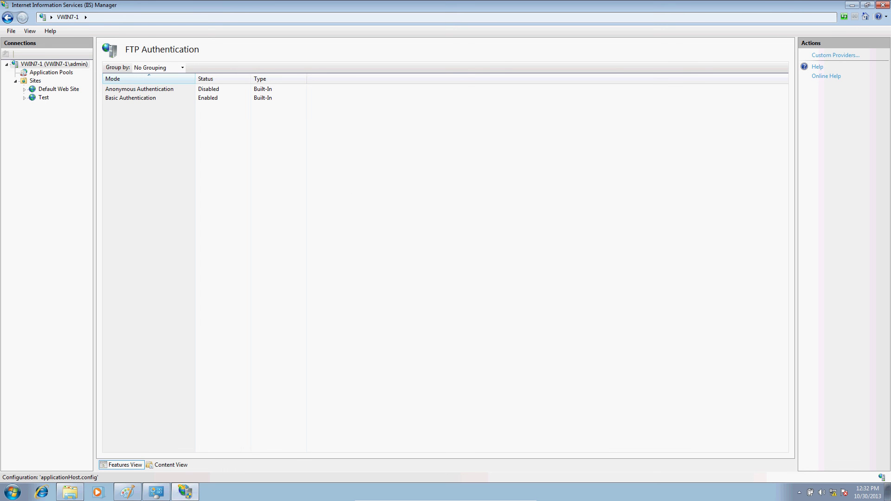
key(alt+Tab)
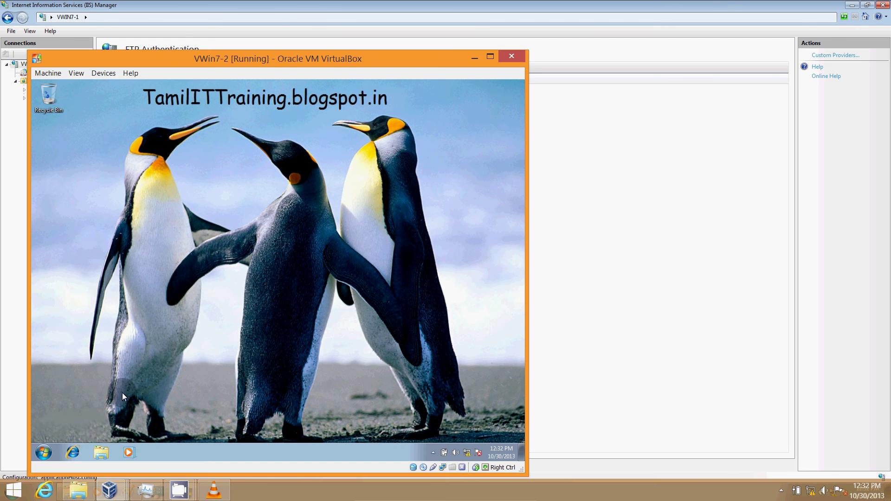
In the guest browser, load ftp://1.1.1.1/ from address history, then close it.
click(72, 452)
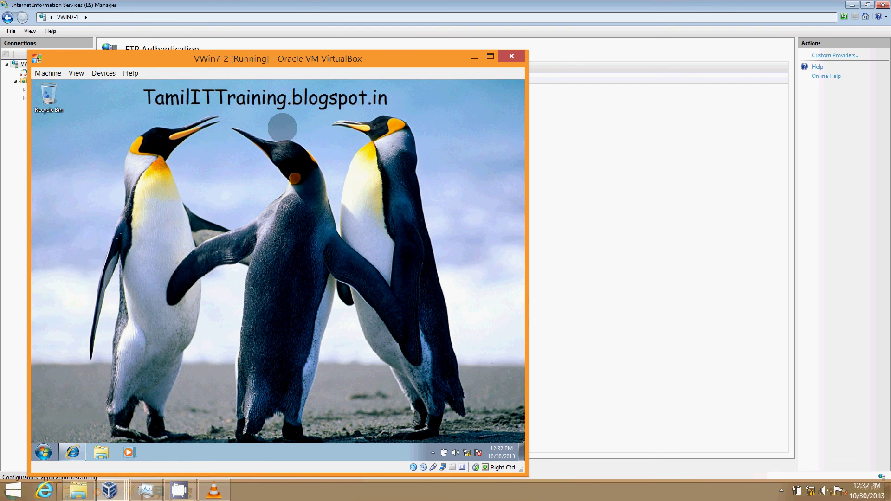
click(236, 119)
click(226, 126)
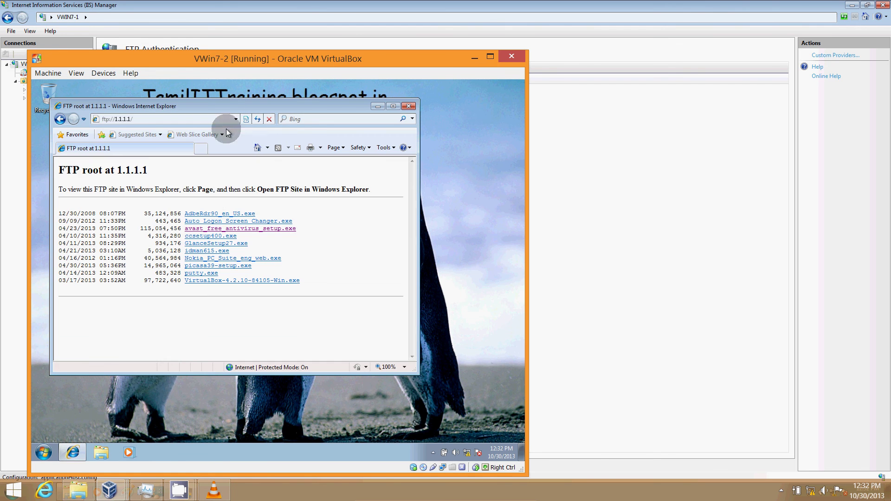
click(409, 106)
In IIS Manager, go to the Test FTP site's Home page under Sites.
click(658, 163)
click(123, 103)
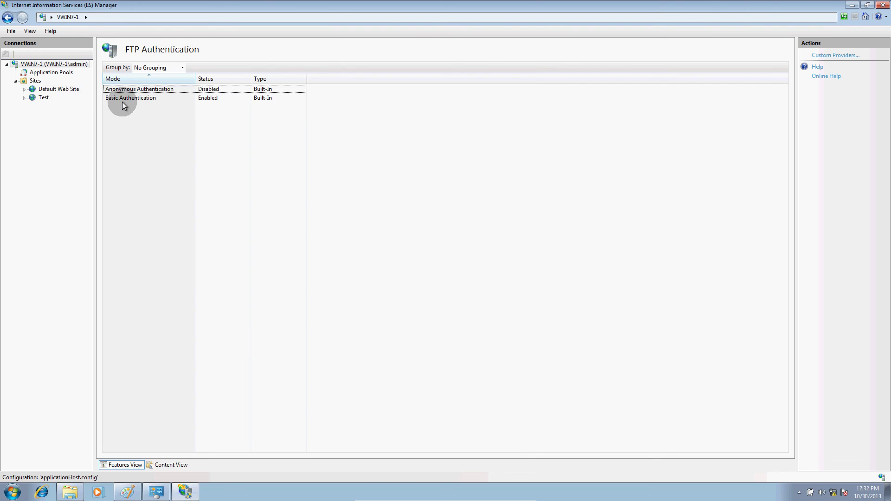
click(54, 64)
click(191, 144)
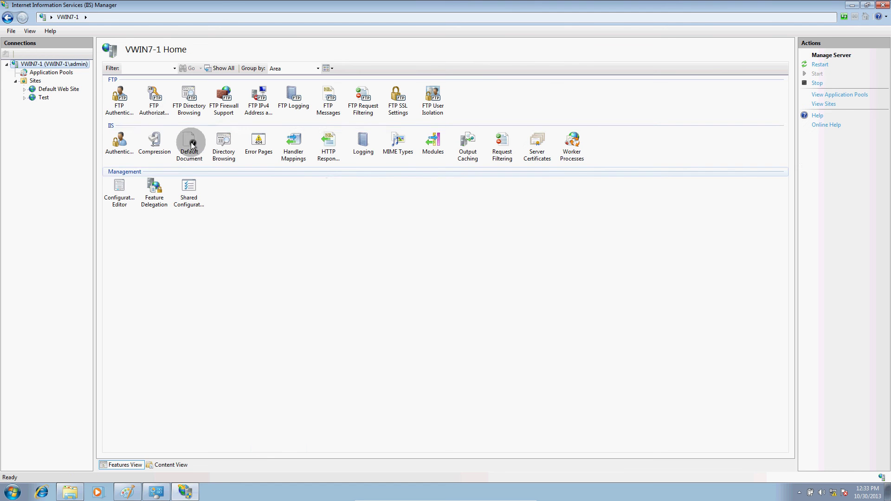
click(115, 102)
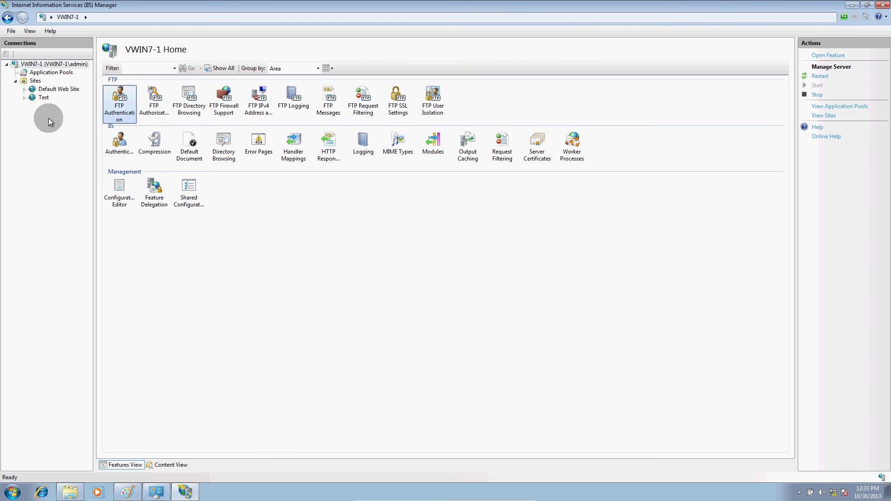
click(29, 82)
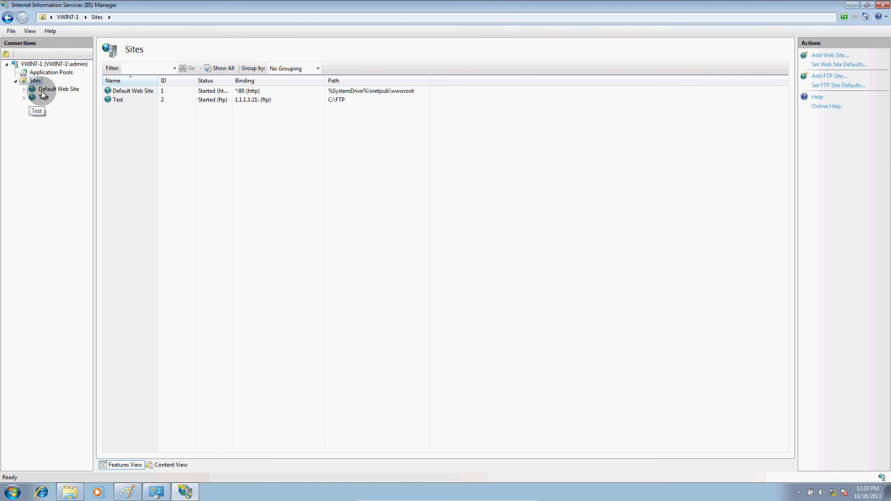
click(43, 97)
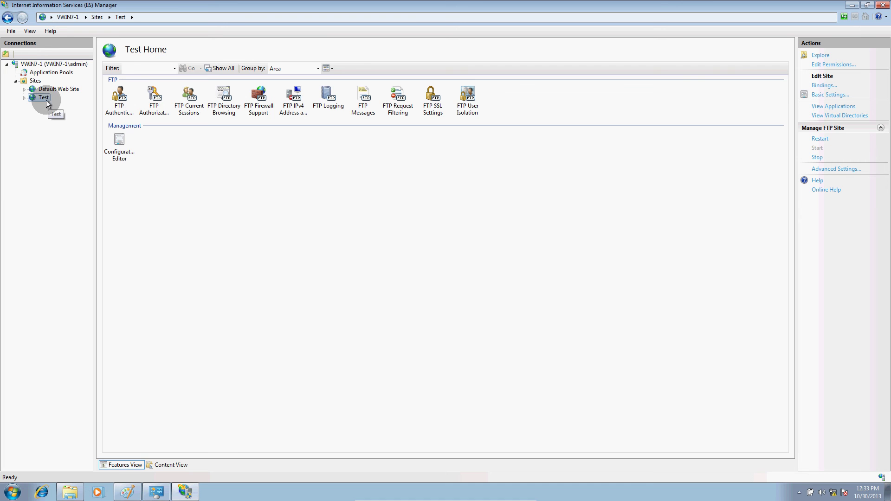
Verify the Test site's FTP Authentication: Anonymous disabled, Basic enabled, then return to the VWin7-2 VM.
double_click(120, 99)
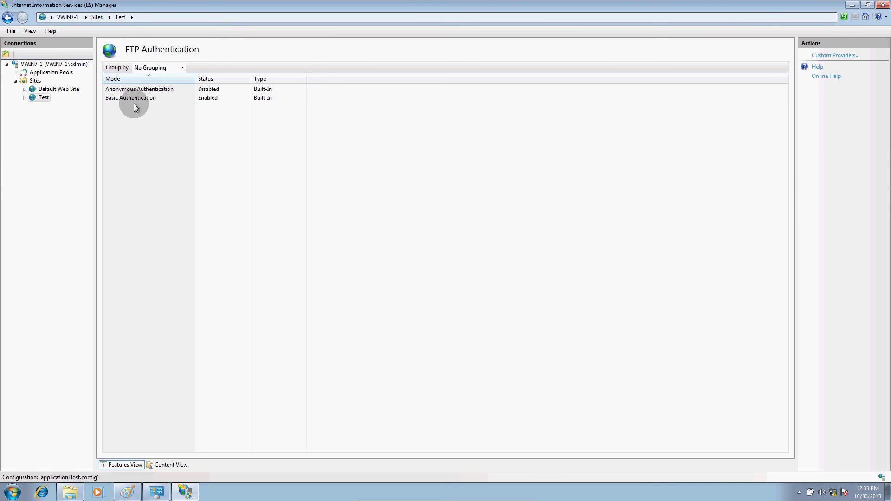
click(135, 91)
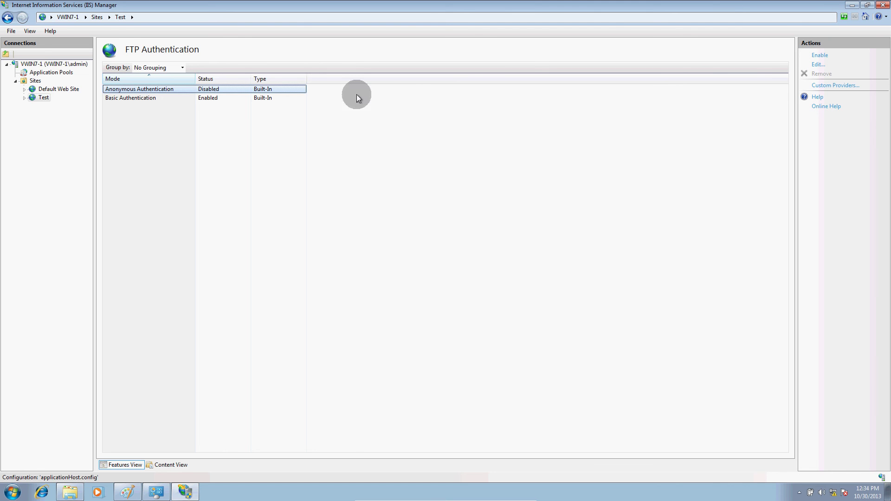
click(208, 97)
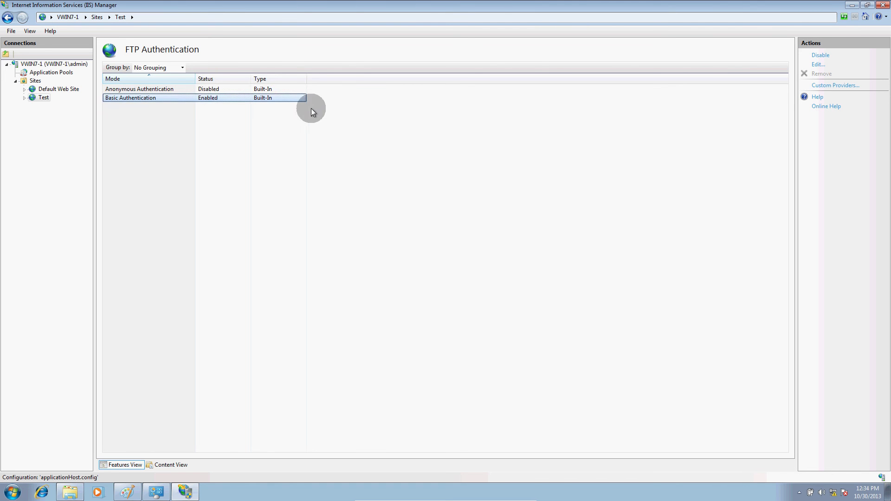
click(247, 88)
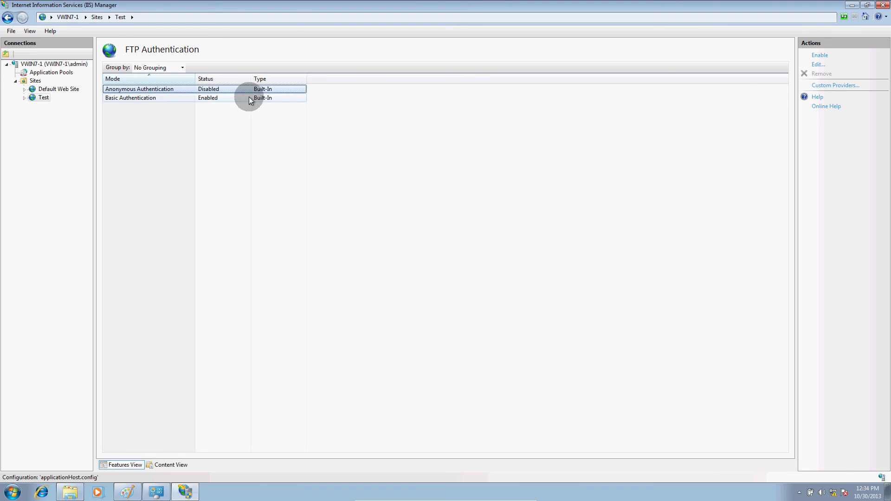
key(Down)
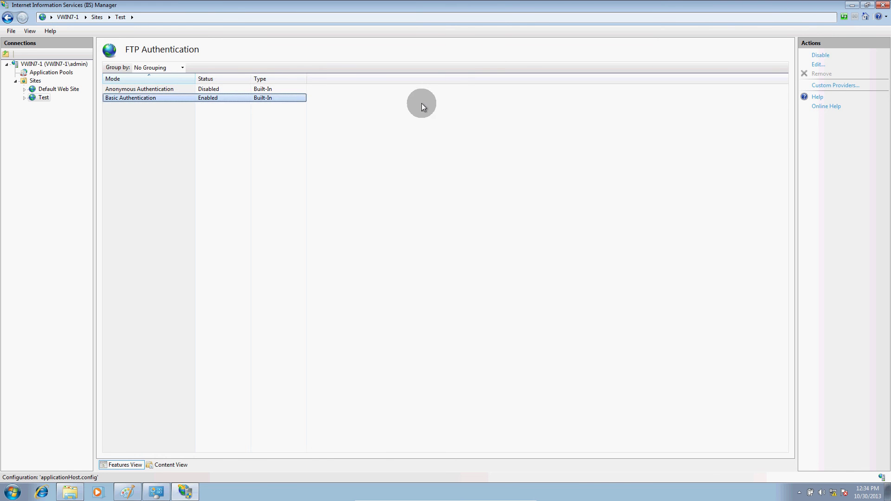
click(230, 90)
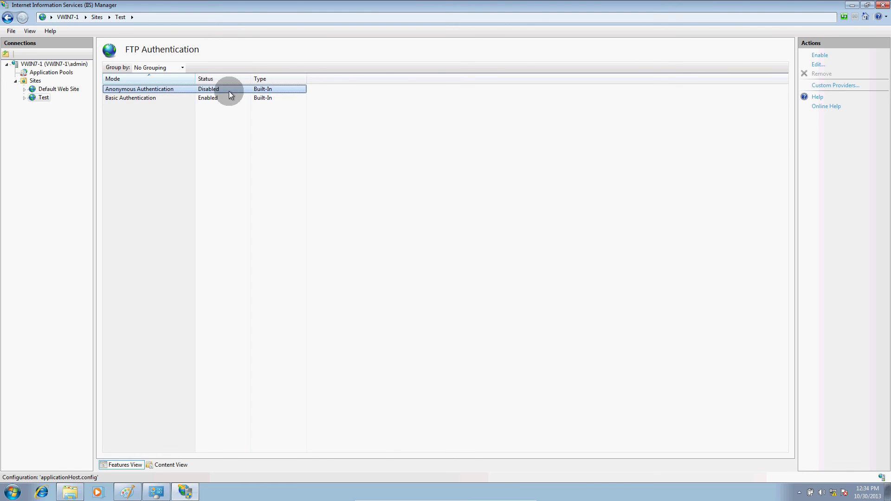
click(233, 100)
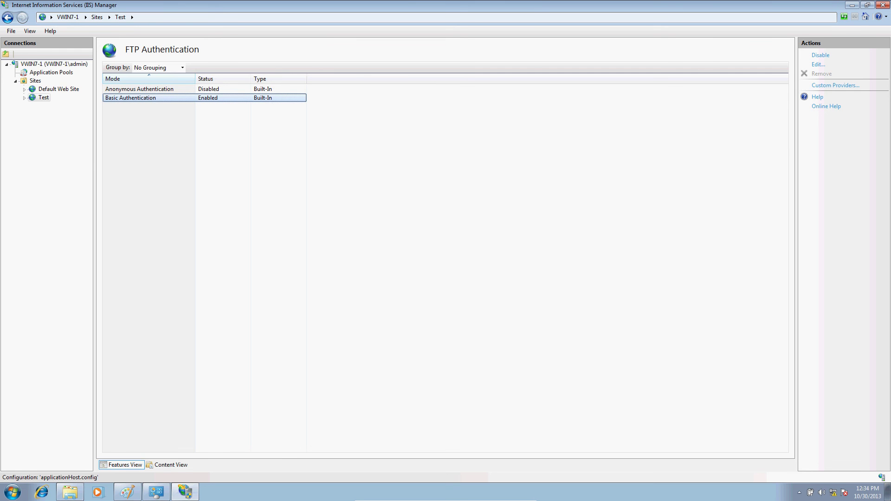
key(alt+Tab)
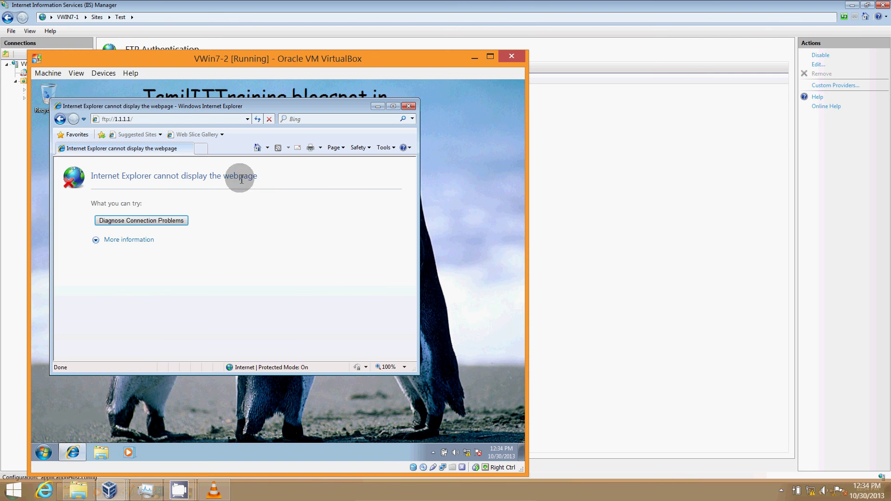
Reload ftp://1.1.1.1/, log on with a user name and password, and download putty.exe.
click(149, 119)
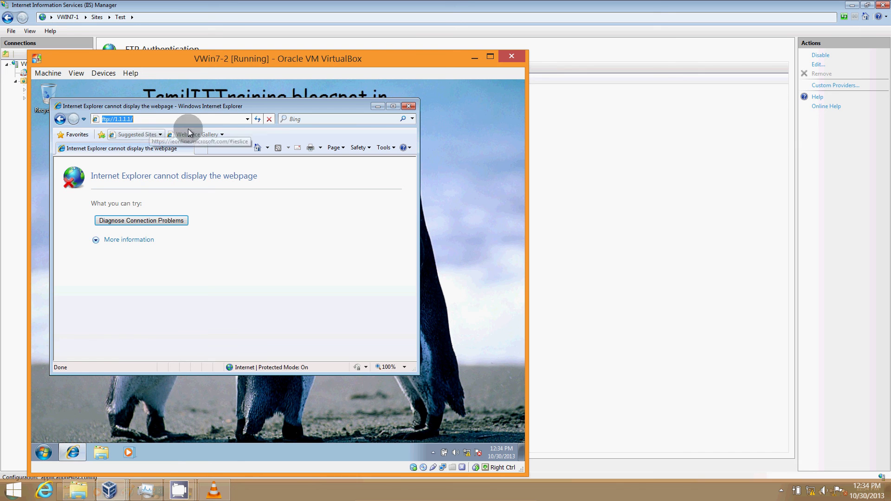
click(257, 120)
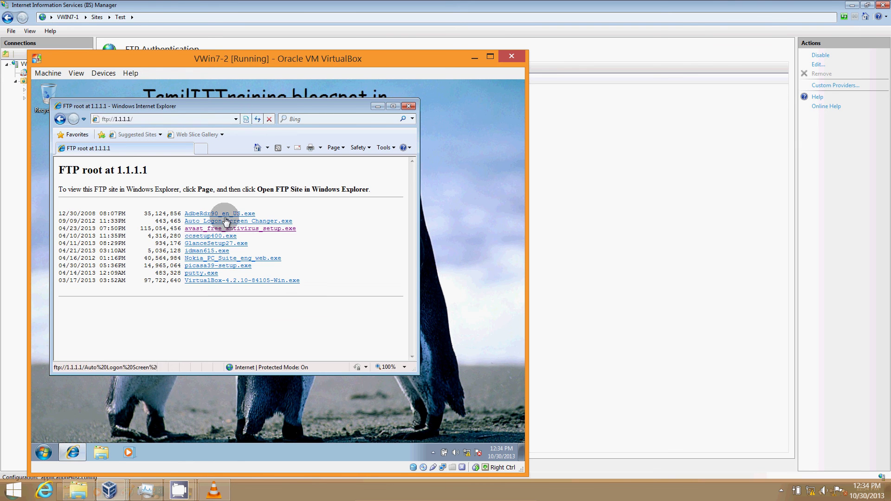
click(257, 120)
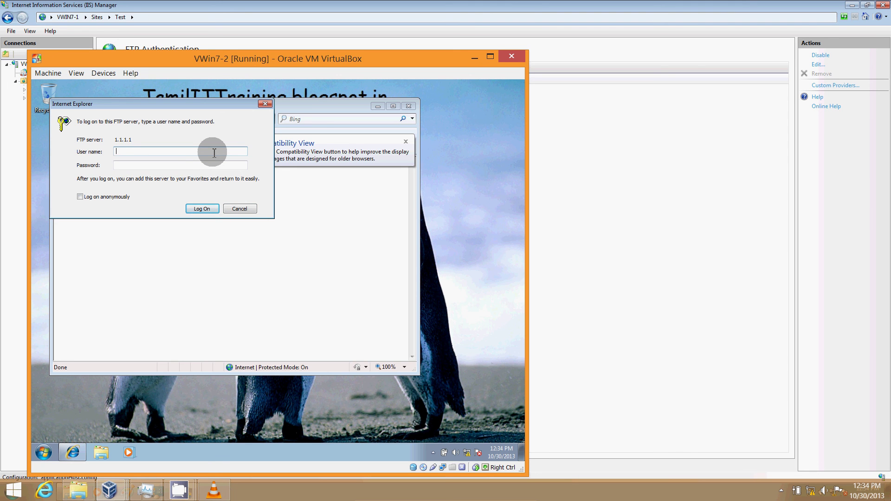
key(Tab)
key(Return)
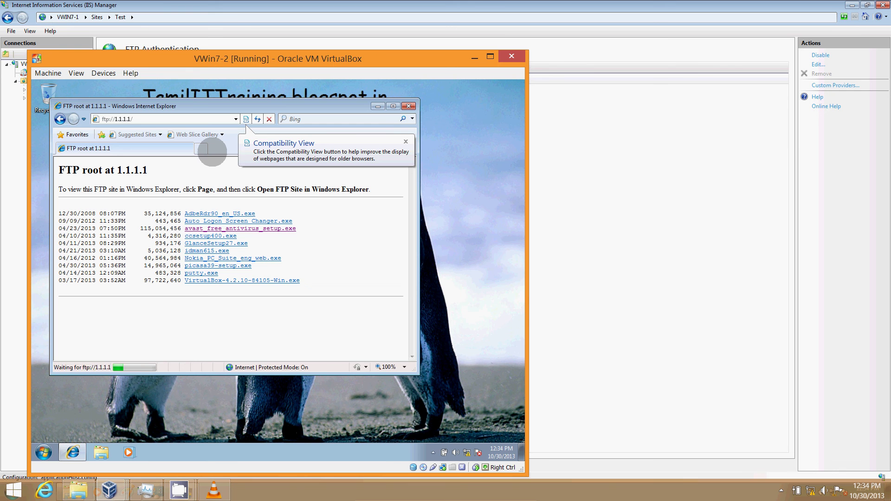
click(204, 273)
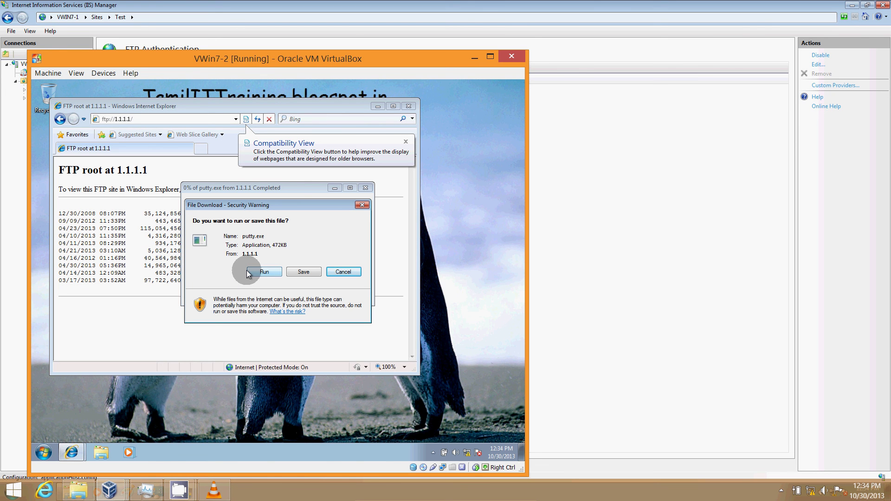